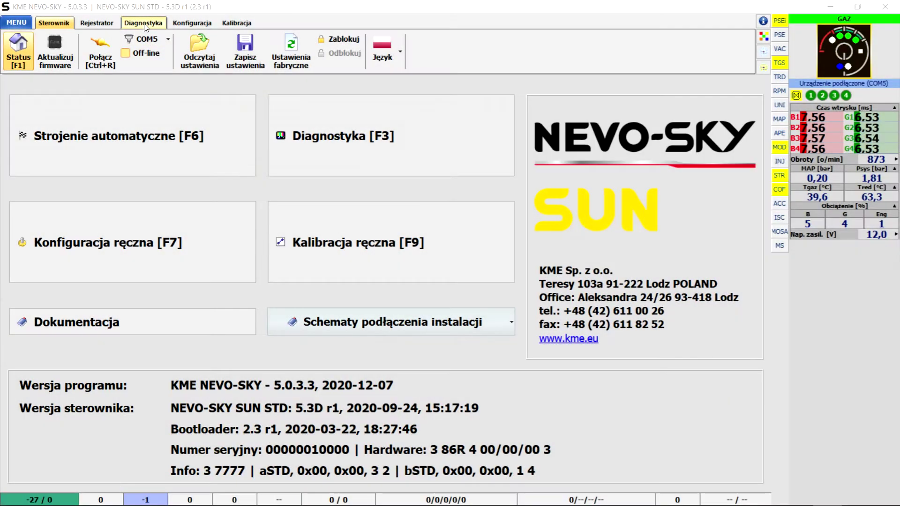
- Open the installation tests (Testy instalacji) in diagnostics and switch all cylinders to petrol (BENZYNA)
{"action": "left_click", "coordinate": [144, 23]}
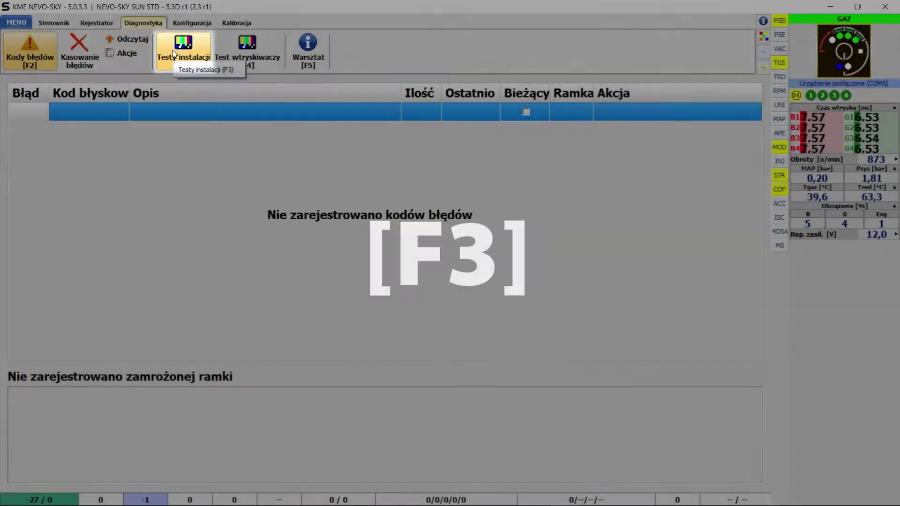
{"action": "left_click", "coordinate": [173, 51]}
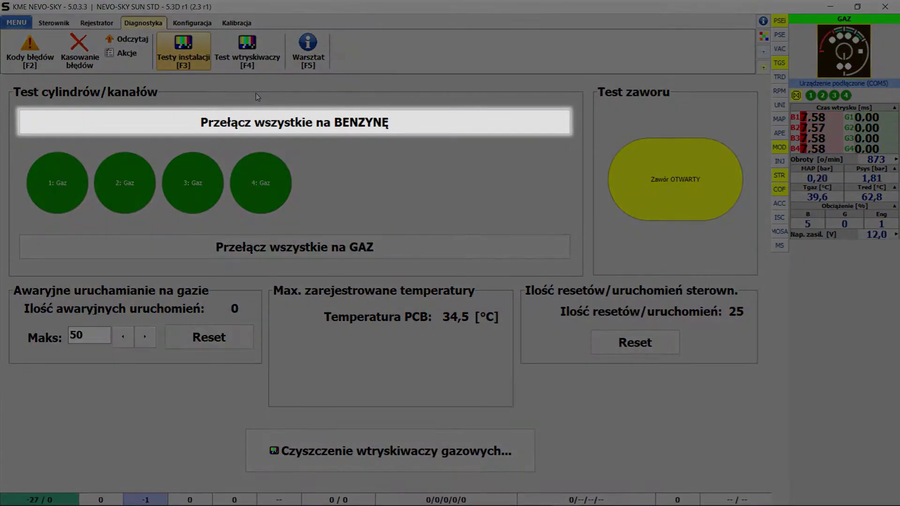
{"action": "left_click", "coordinate": [284, 126]}
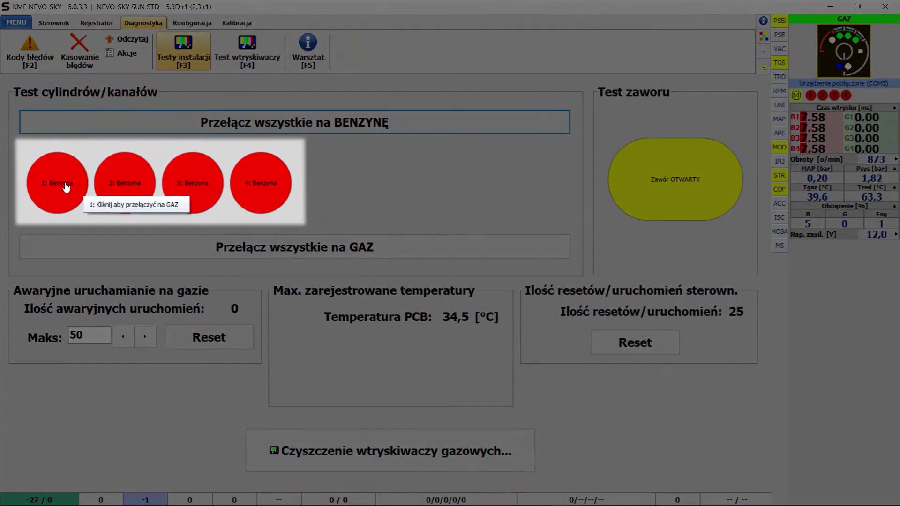
- Test cylinders 1 to 4 one at a time by switching each to gas and back to petrol
{"action": "left_click", "coordinate": [65, 187]}
{"action": "left_click", "coordinate": [65, 187]}
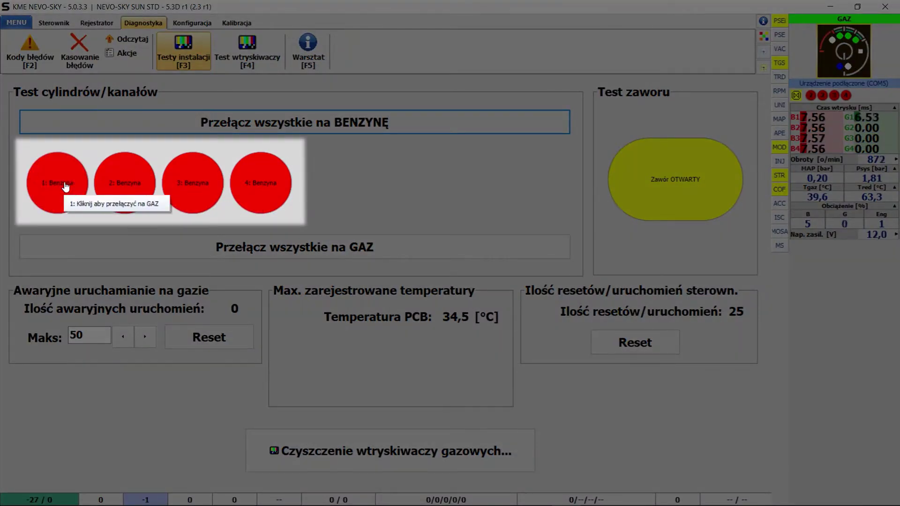
{"action": "left_click", "coordinate": [121, 186]}
{"action": "left_click", "coordinate": [121, 185]}
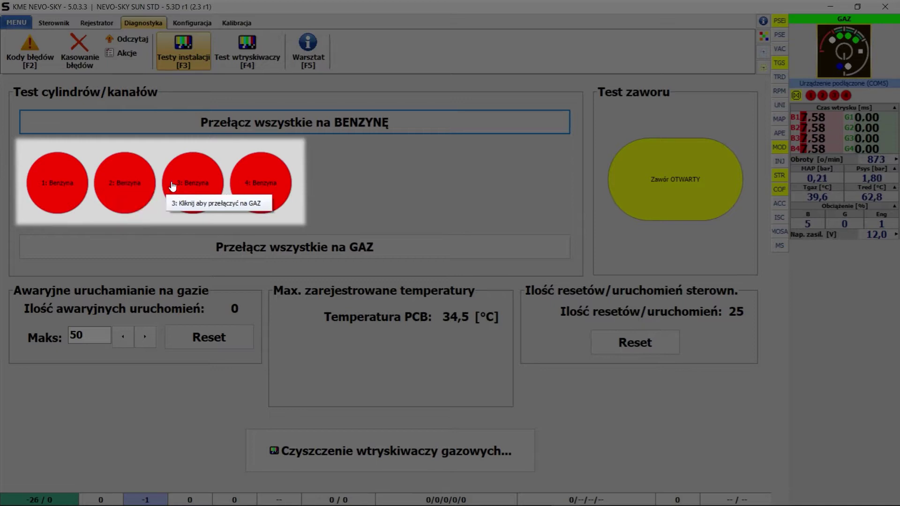
{"action": "left_click", "coordinate": [185, 186]}
{"action": "left_click", "coordinate": [186, 186]}
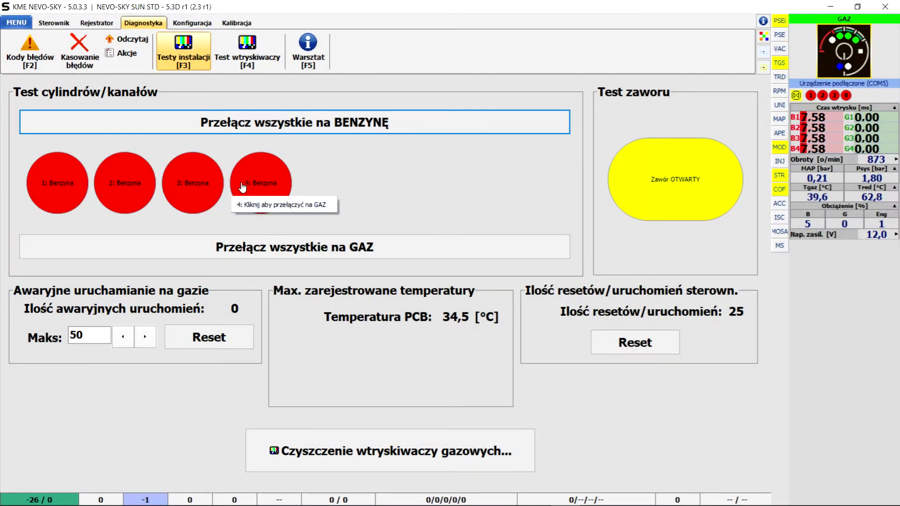
{"action": "left_click", "coordinate": [257, 185]}
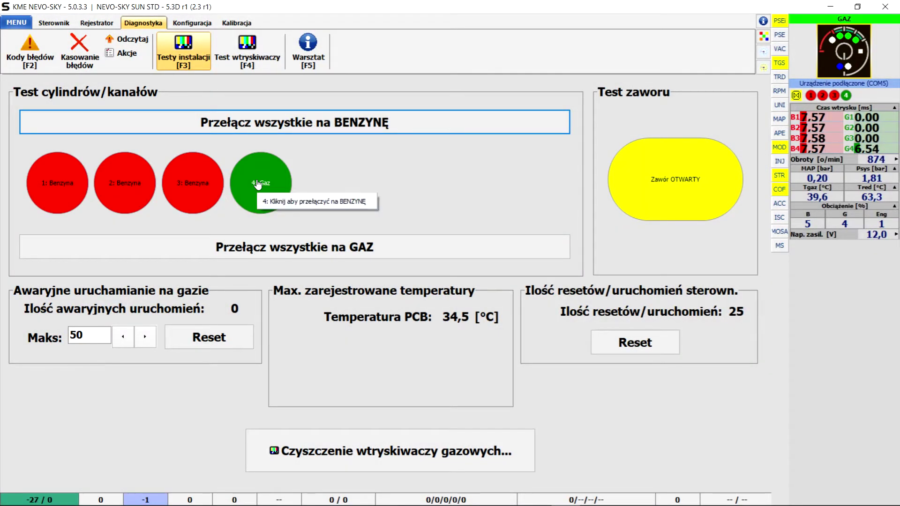
{"action": "left_click", "coordinate": [258, 184]}
- Repeat the individual gas switching test from cylinder 1 through 4, returning each to petrol before switching the following one
{"action": "left_click", "coordinate": [64, 185]}
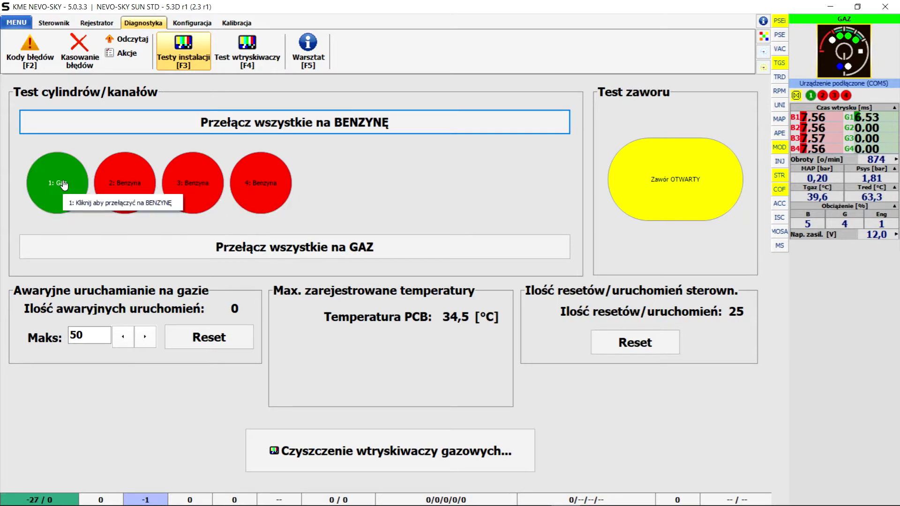
{"action": "left_click", "coordinate": [64, 186]}
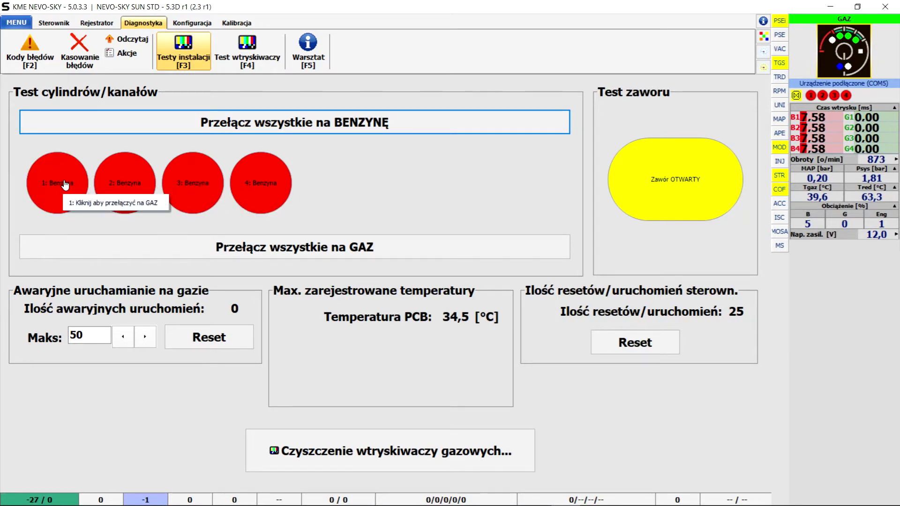
{"action": "left_click", "coordinate": [127, 185]}
{"action": "left_click", "coordinate": [129, 186]}
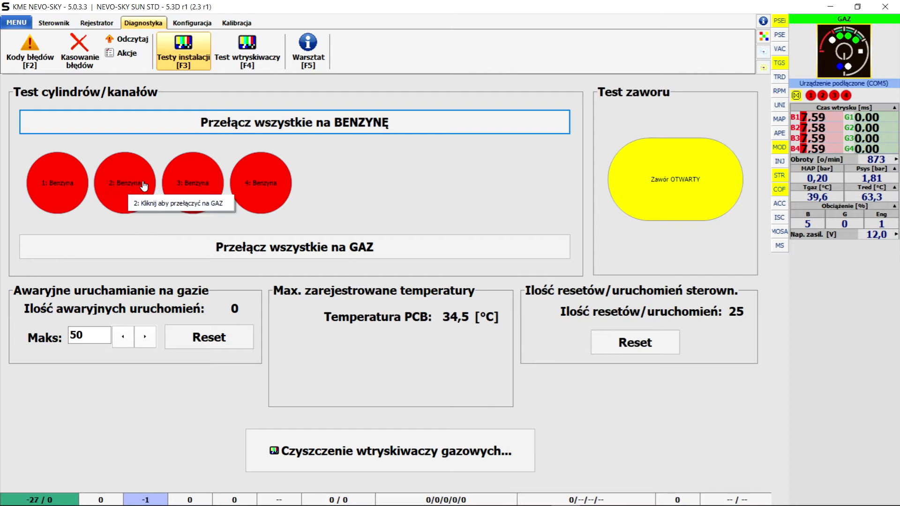
{"action": "left_click", "coordinate": [202, 189]}
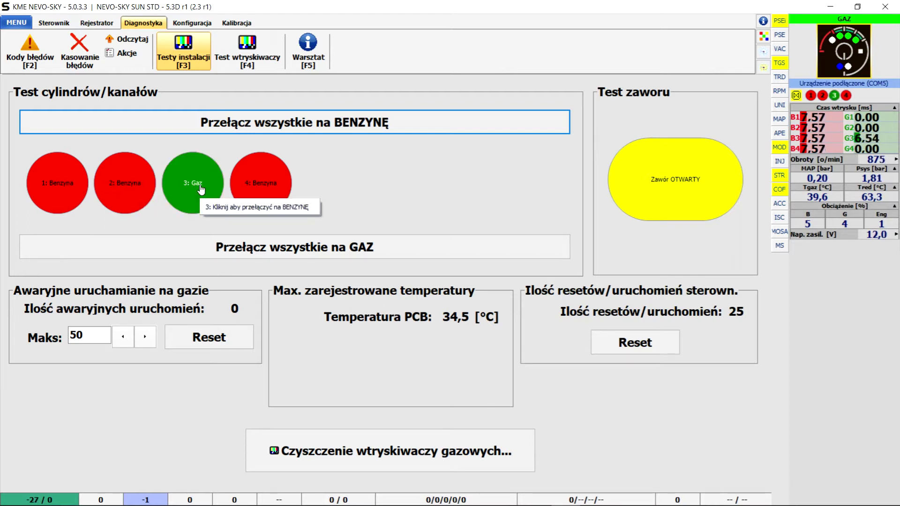
{"action": "left_click", "coordinate": [202, 189]}
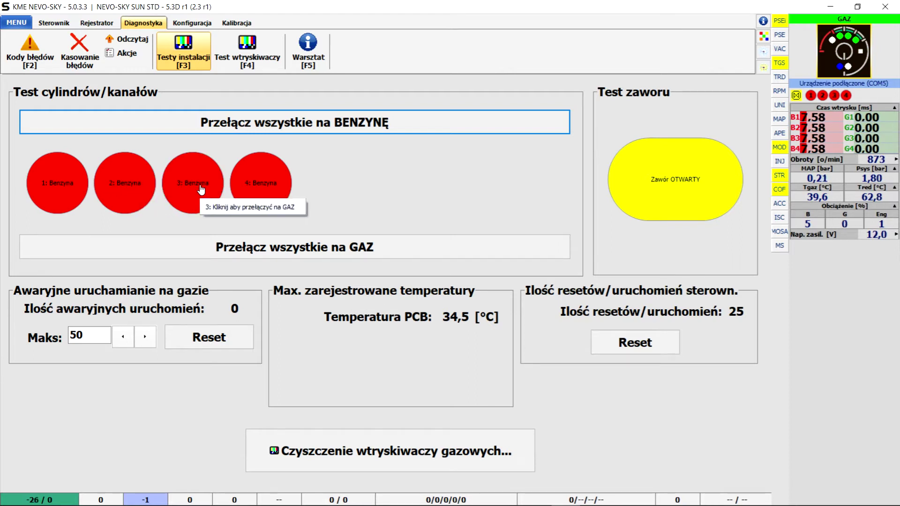
{"action": "left_click", "coordinate": [274, 188]}
{"action": "left_click", "coordinate": [274, 189]}
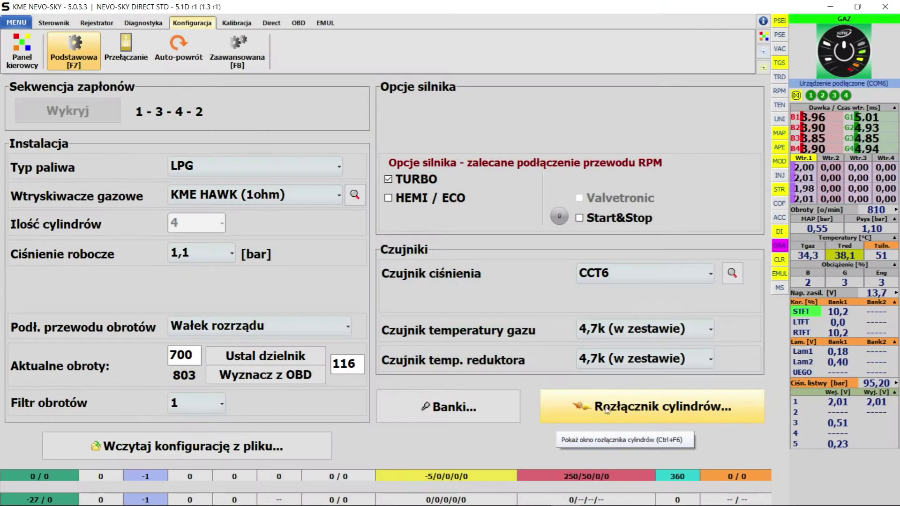
- View the cylinder disconnector (Rozłącznik cylindrów) from the basic configuration, close it and open it again
{"action": "left_click", "coordinate": [605, 411]}
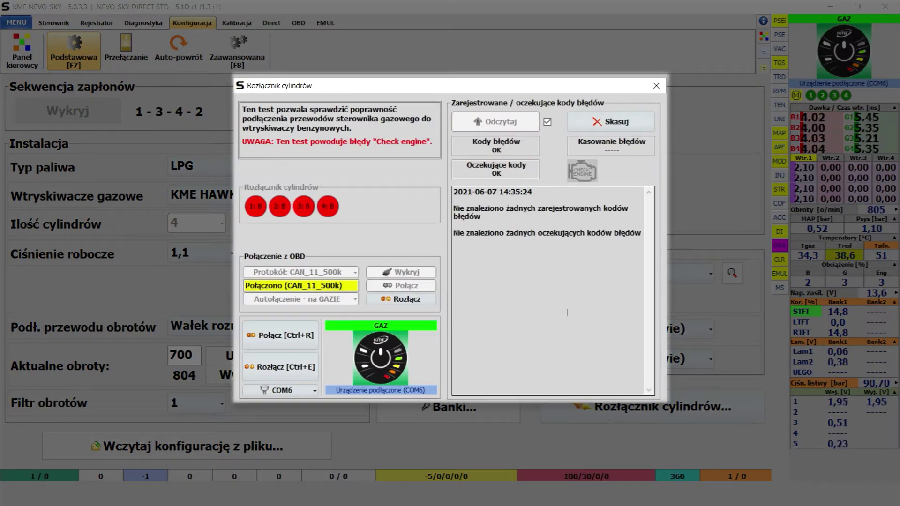
{"action": "left_click", "coordinate": [656, 86]}
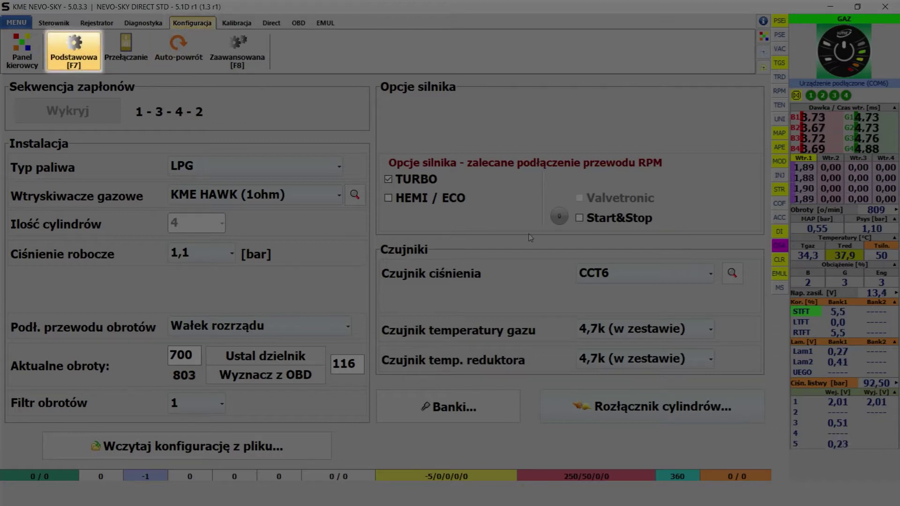
{"action": "left_click", "coordinate": [606, 408]}
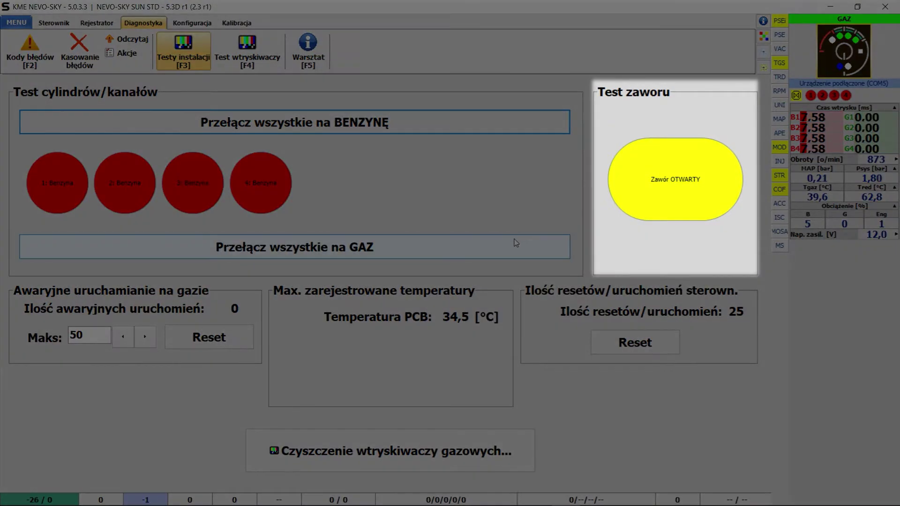
- Toggle the gas valve in the valve test (Test zaworu) and view the switching (Przełączanie) configuration
{"action": "left_click", "coordinate": [659, 185]}
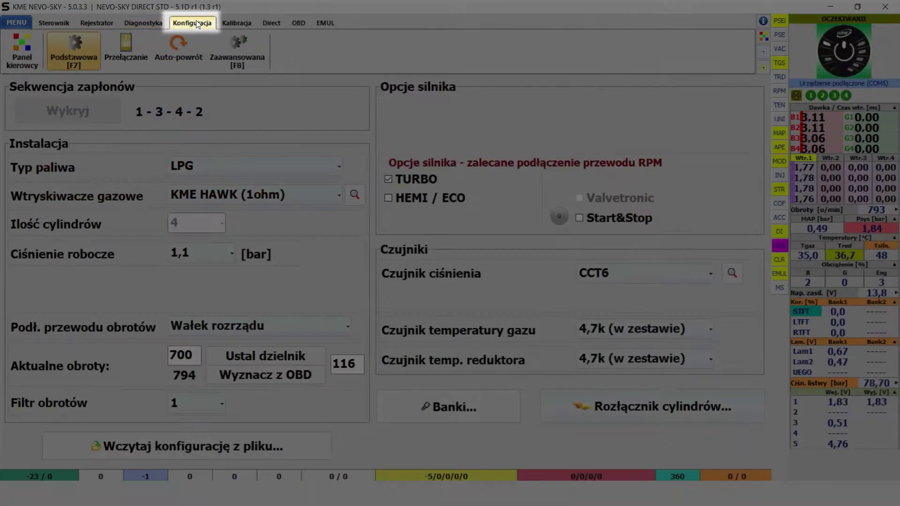
{"action": "left_click", "coordinate": [134, 51]}
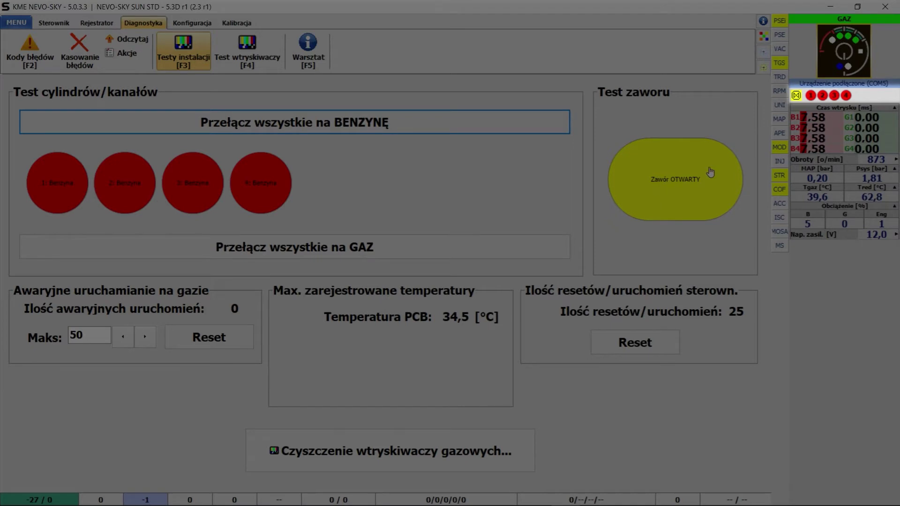
- Choose to switch all cylinders to gas through the cylinder indicators in the readings panel
{"action": "right_click", "coordinate": [867, 92]}
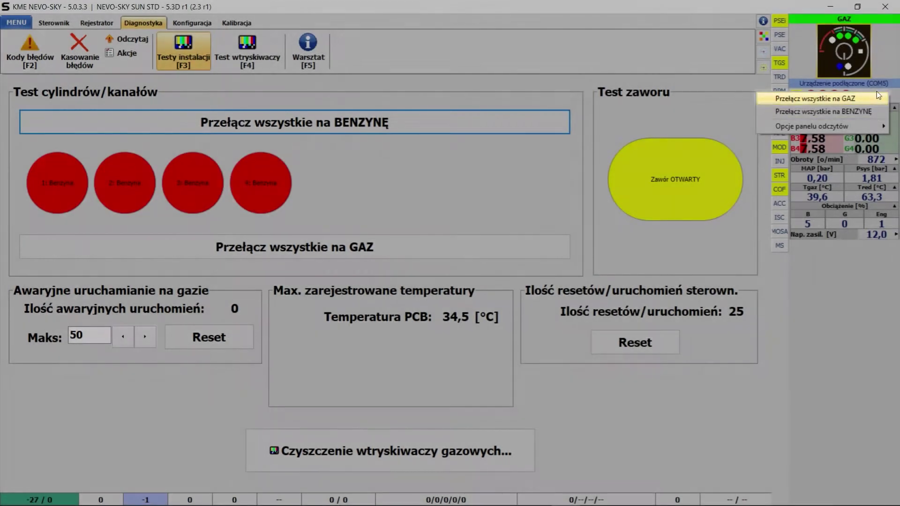
{"action": "left_click", "coordinate": [877, 97]}
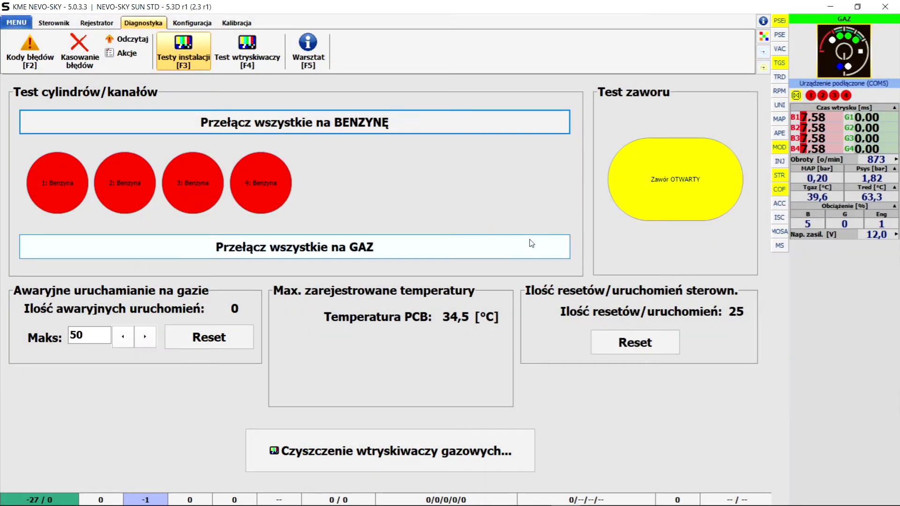
- Open the gas injector cleaning procedure and try to start it for cylinders 1 to 4 while running on petrol
{"action": "left_click", "coordinate": [393, 453]}
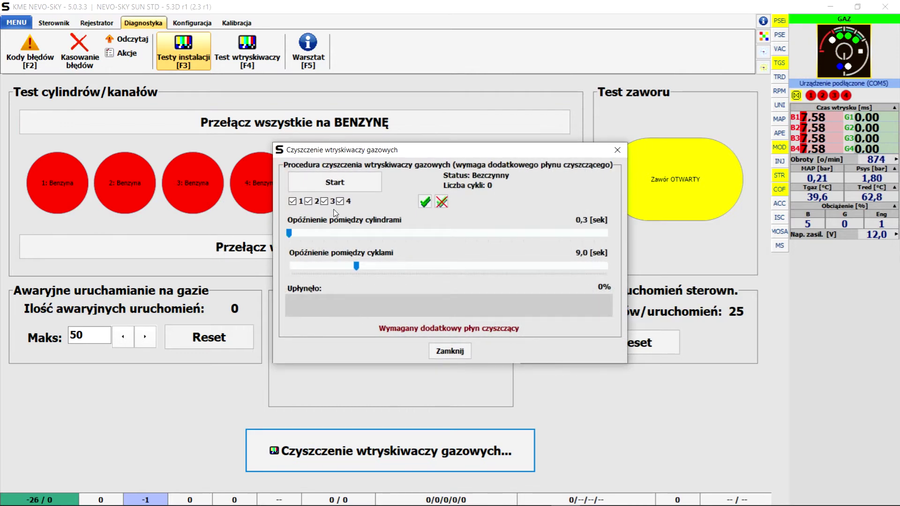
{"action": "left_click", "coordinate": [335, 186]}
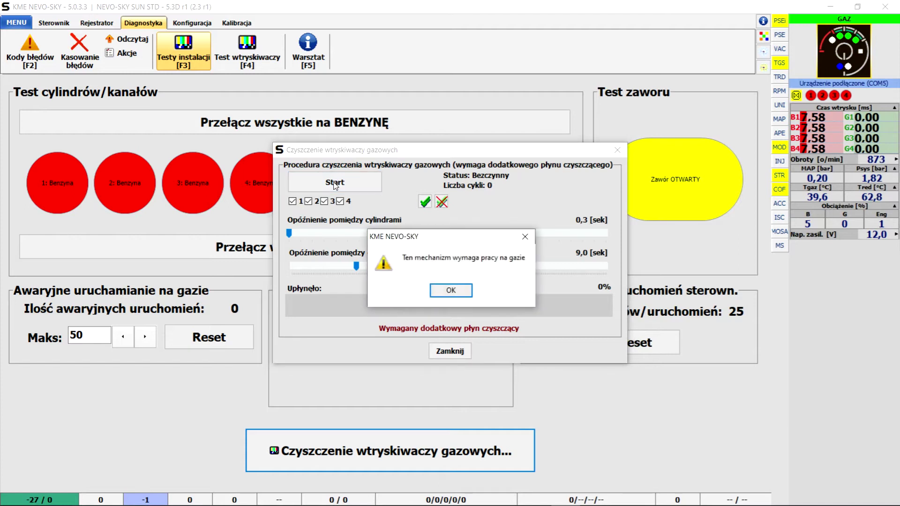
{"action": "left_click", "coordinate": [452, 291]}
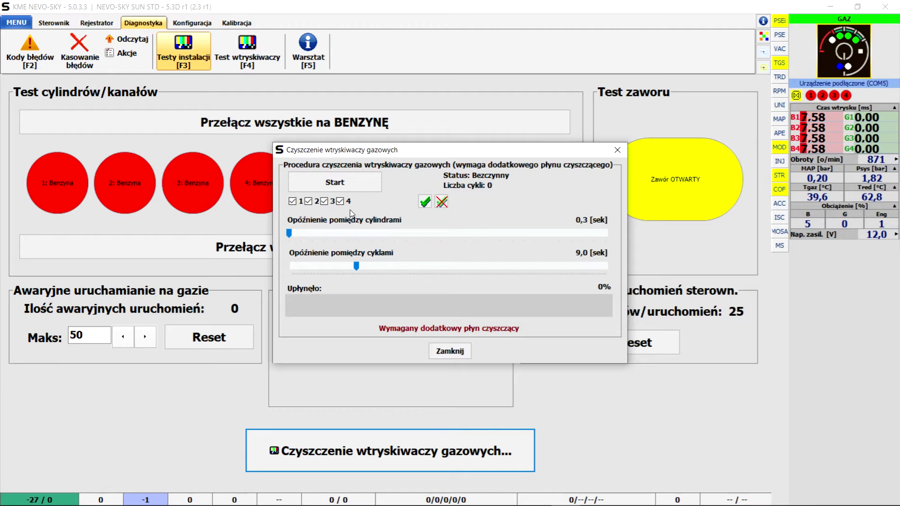
{"action": "left_click", "coordinate": [335, 185]}
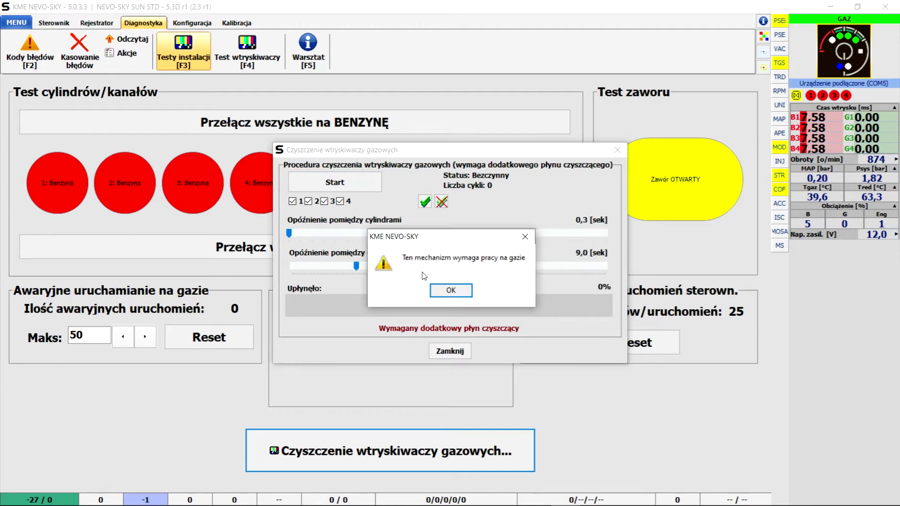
{"action": "left_click", "coordinate": [450, 290]}
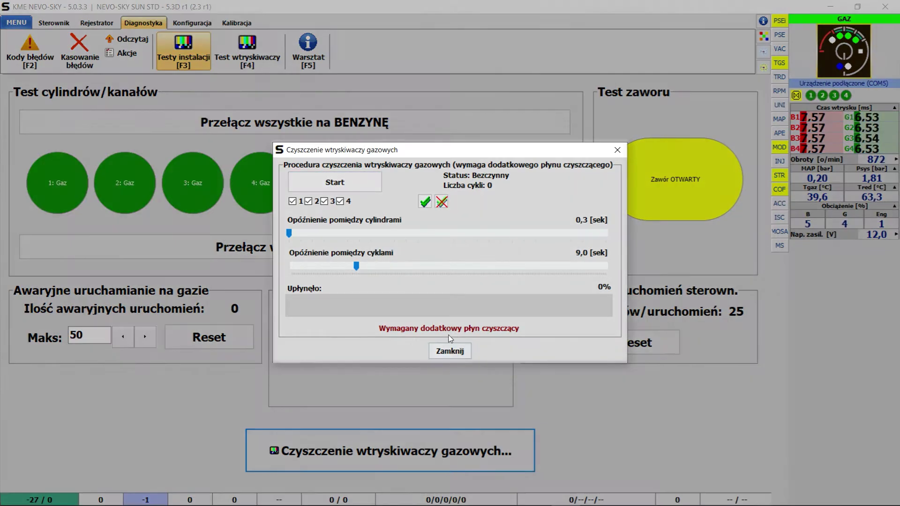
- Start gas injector cleaning for cylinders 1 to 4 while on gas, cancel the running procedure and close its window
{"action": "left_click", "coordinate": [354, 186]}
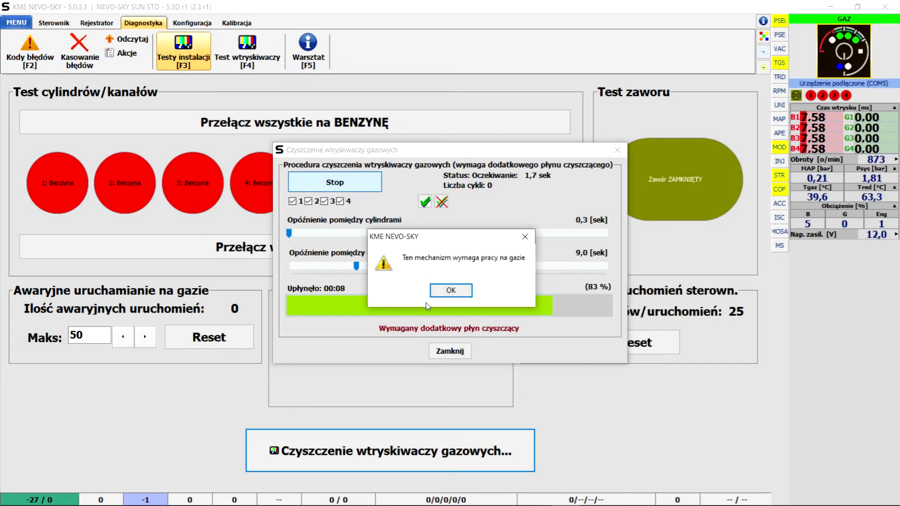
{"action": "key", "text": "Return"}
{"action": "key", "text": "Return"}
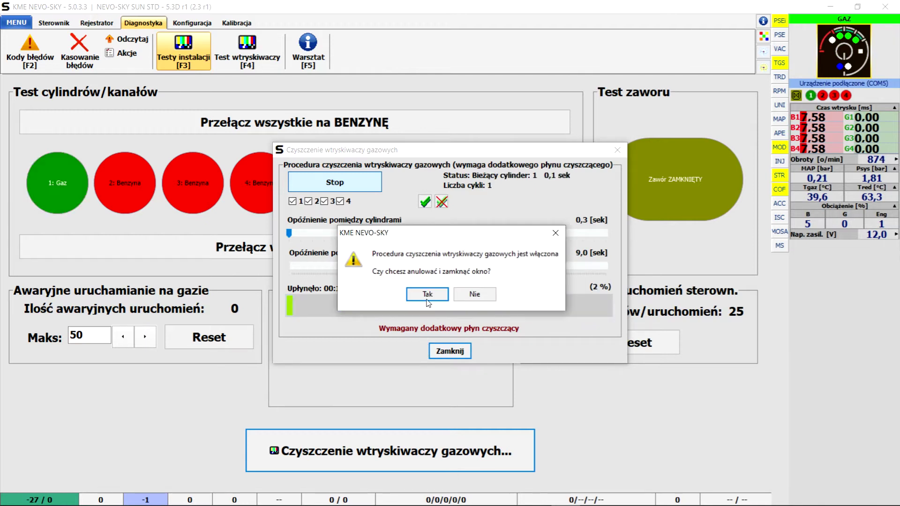
{"action": "left_click", "coordinate": [426, 298]}
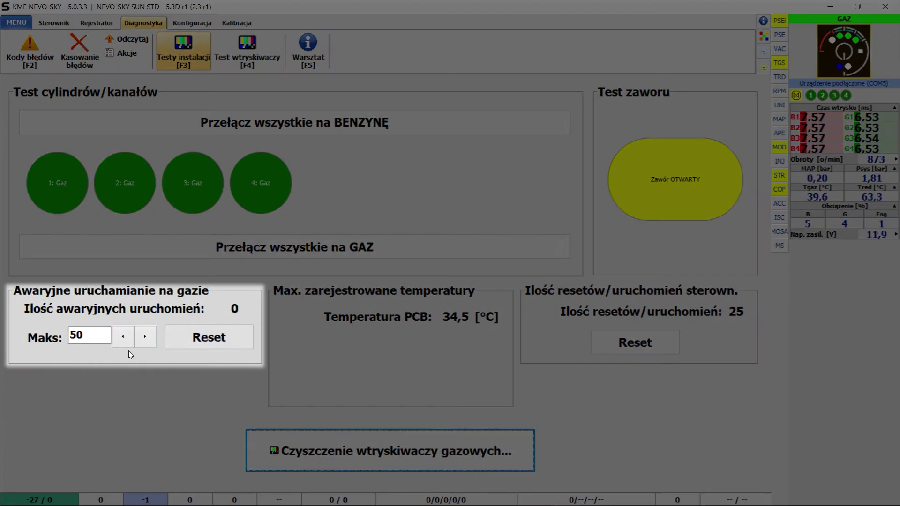
- Lower the maximum number of emergency gas starts to 48, and raise it to 51
{"action": "left_click", "coordinate": [125, 337]}
{"action": "left_click", "coordinate": [124, 337]}
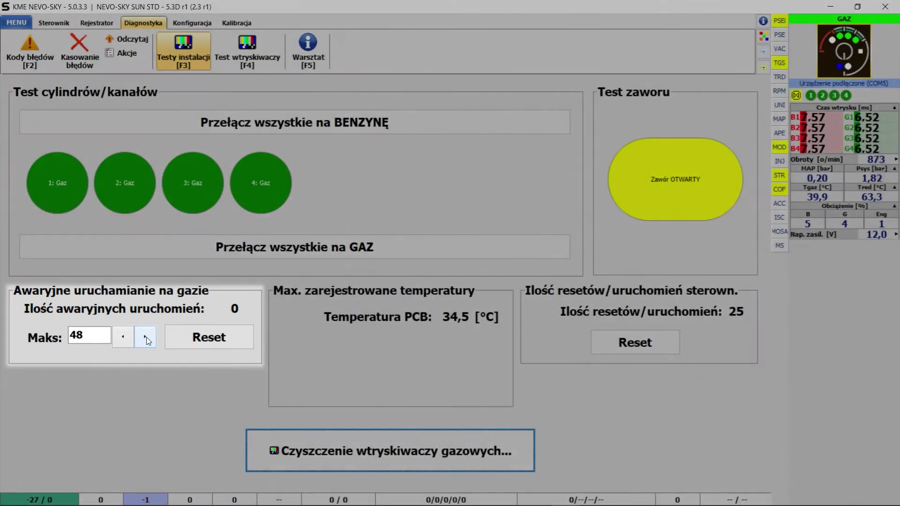
{"action": "left_click", "coordinate": [146, 338]}
{"action": "left_click", "coordinate": [147, 338]}
{"action": "left_click", "coordinate": [146, 338]}
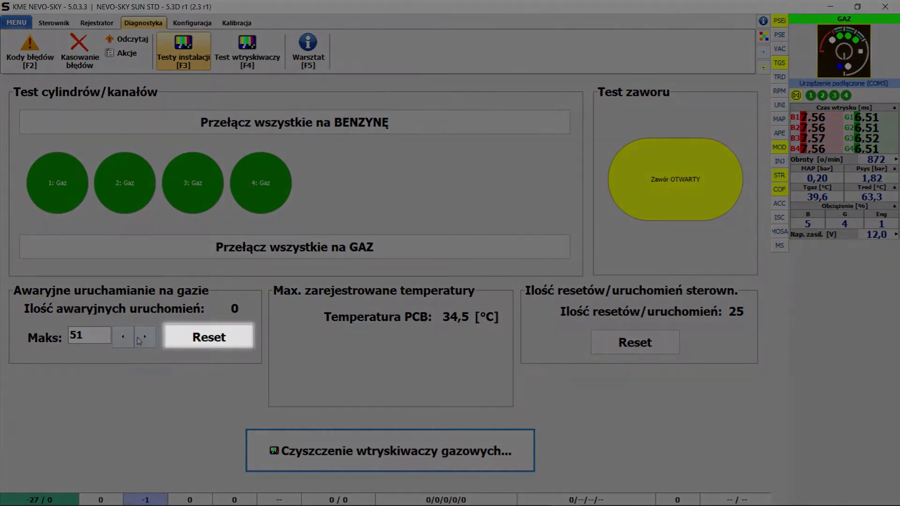
- Reset the emergency gas start information in the controller
{"action": "left_click", "coordinate": [181, 339]}
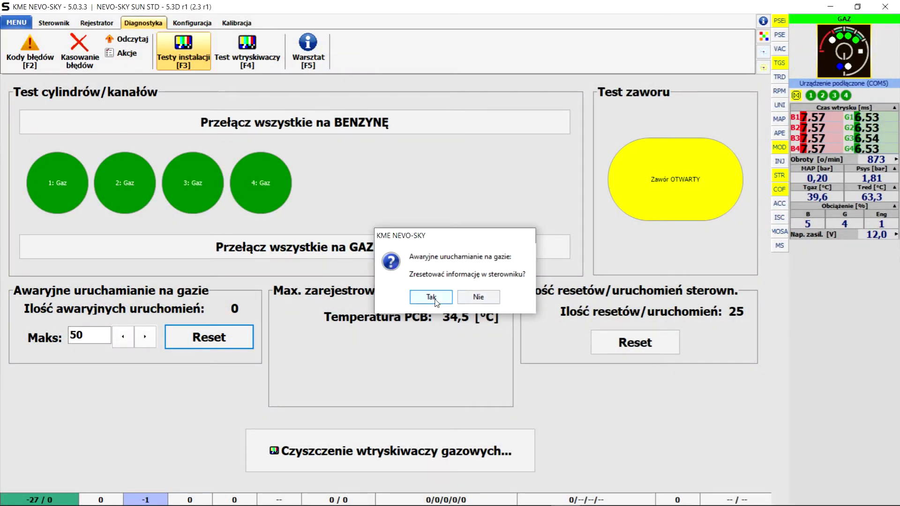
{"action": "left_click", "coordinate": [437, 298]}
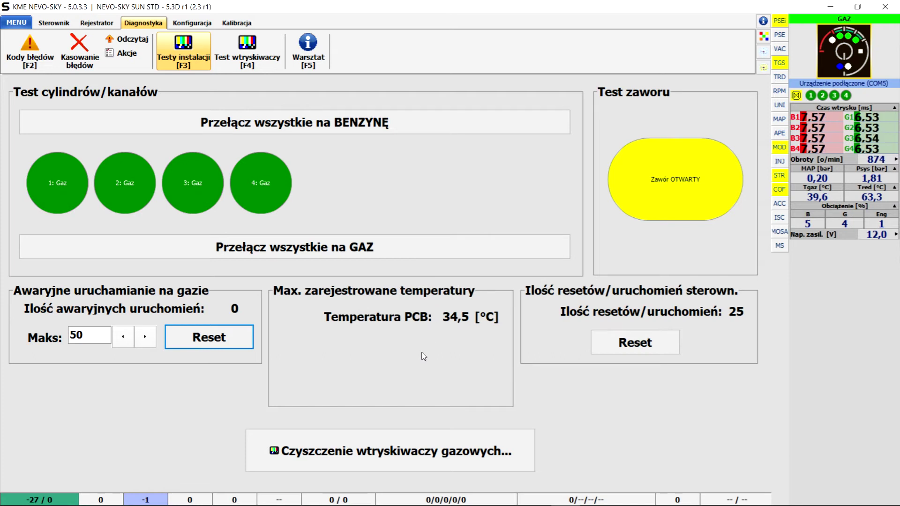